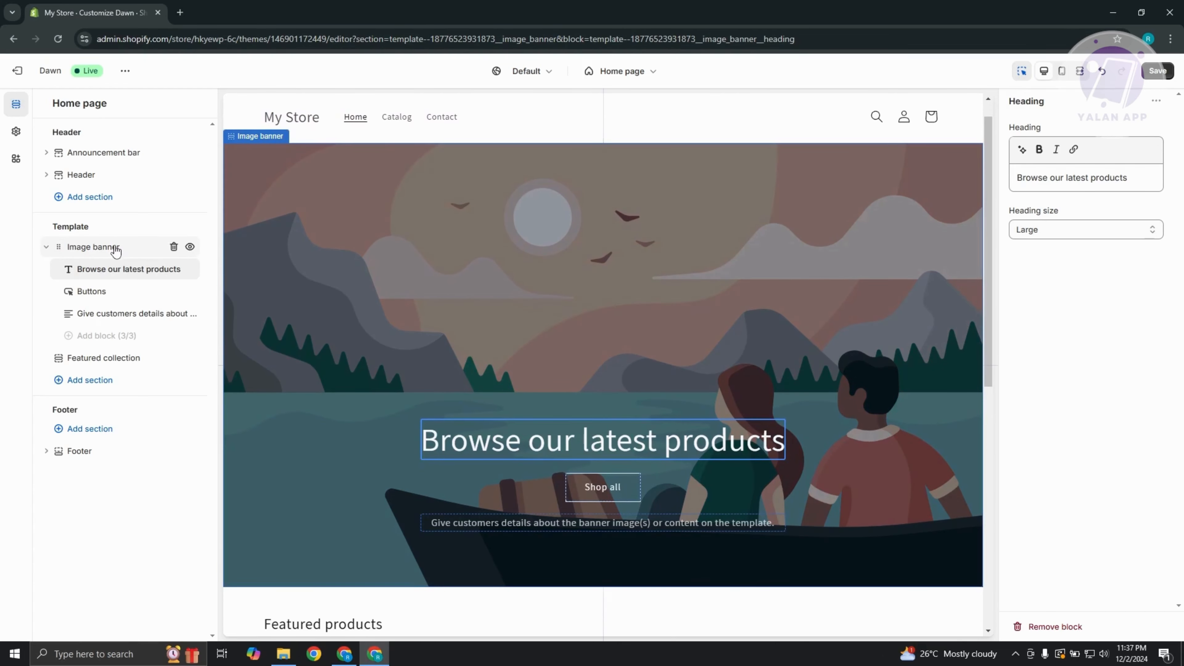
Step: Look through the settings of the image banner's heading, buttons and text blocks
click(97, 248)
click(128, 269)
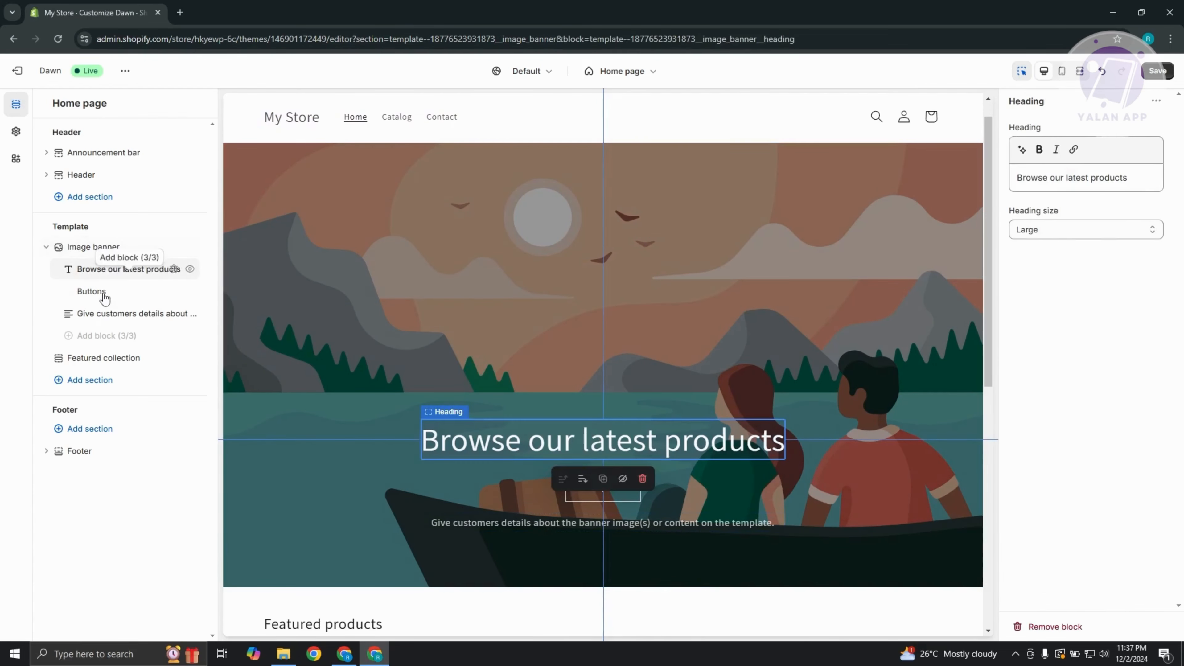
click(94, 291)
click(103, 315)
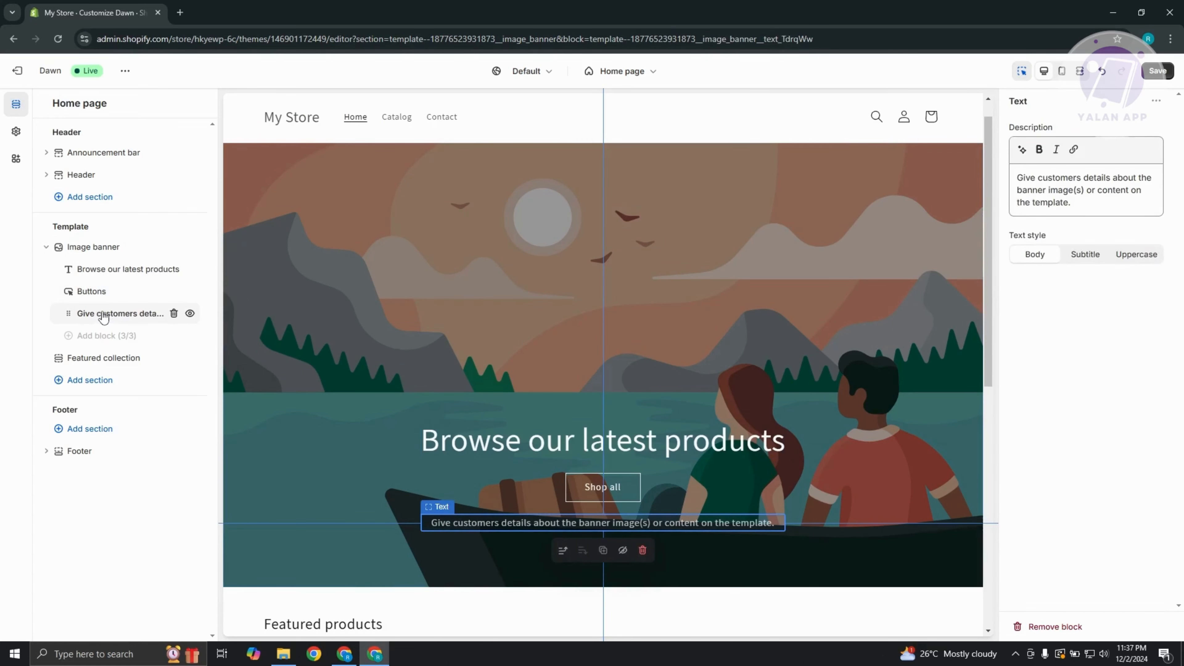
click(91, 291)
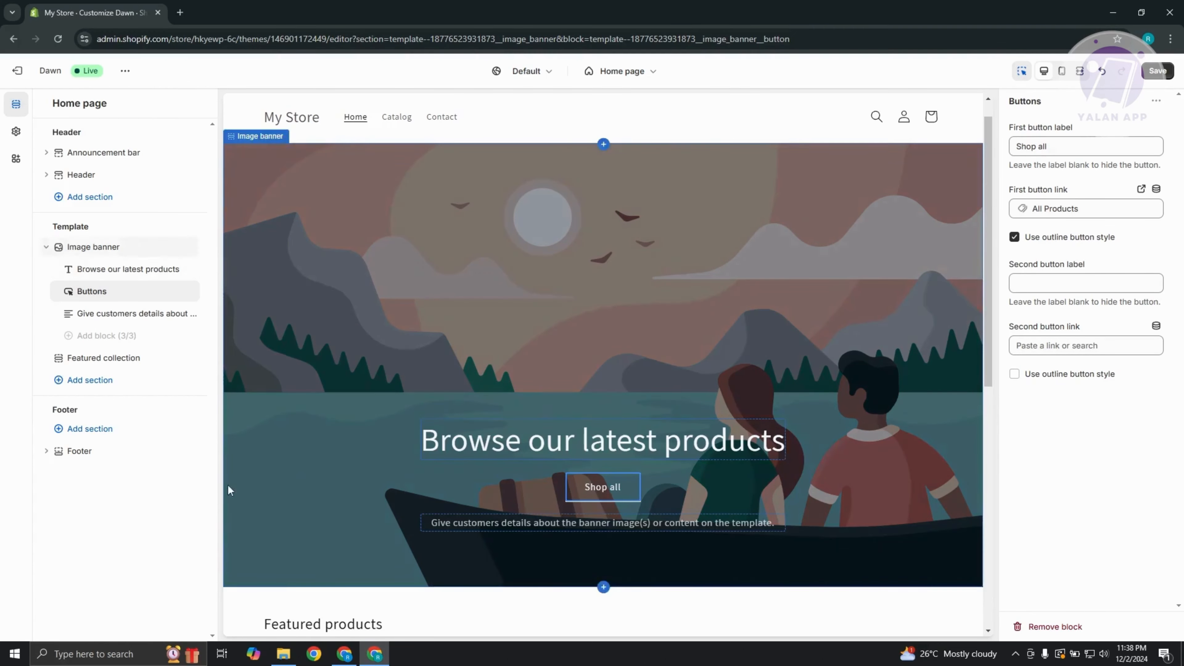
Step: Open the browser's developer tools and inspect the image banner's content box with the element picker
right_click(149, 502)
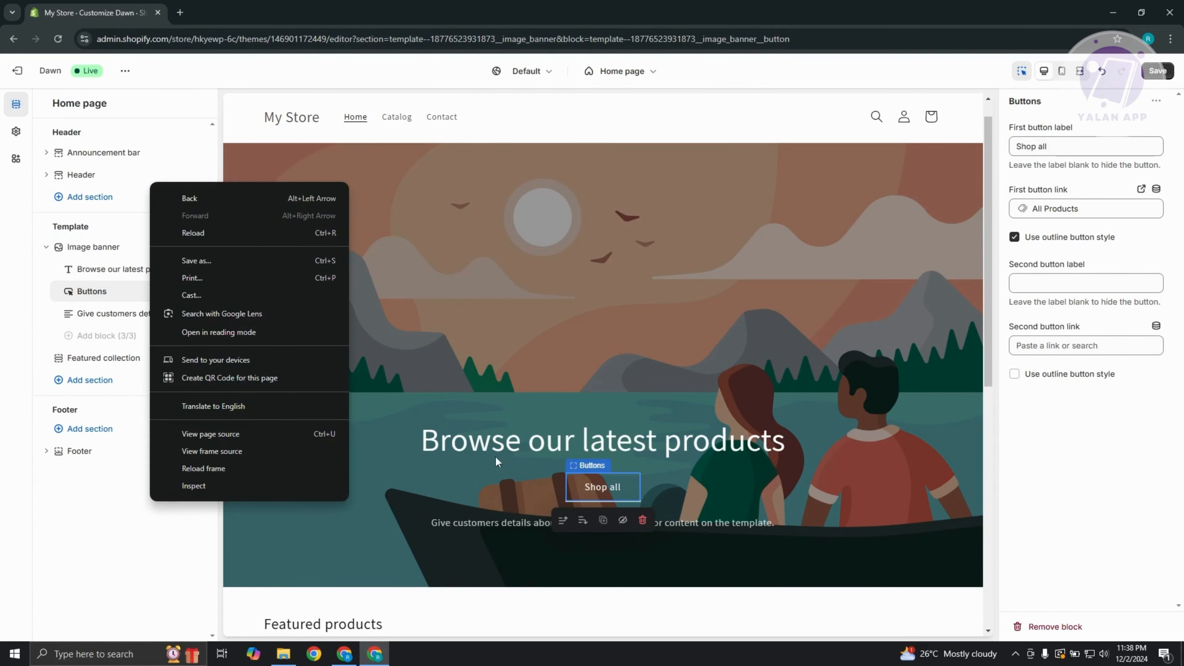
click(197, 487)
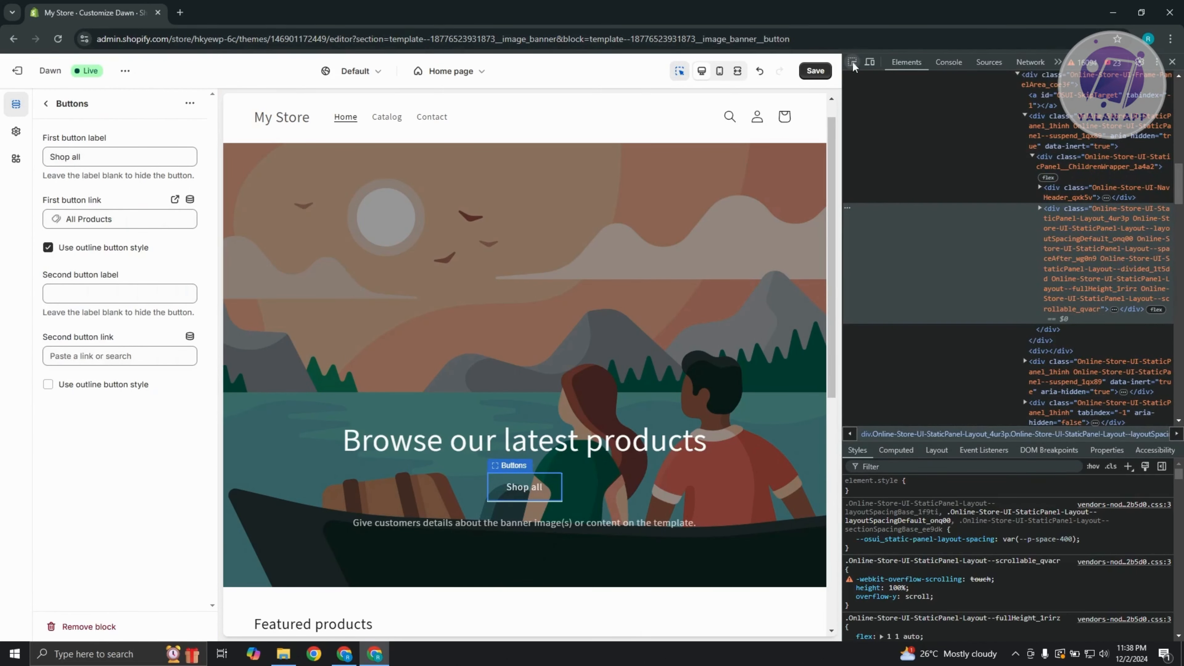
click(852, 62)
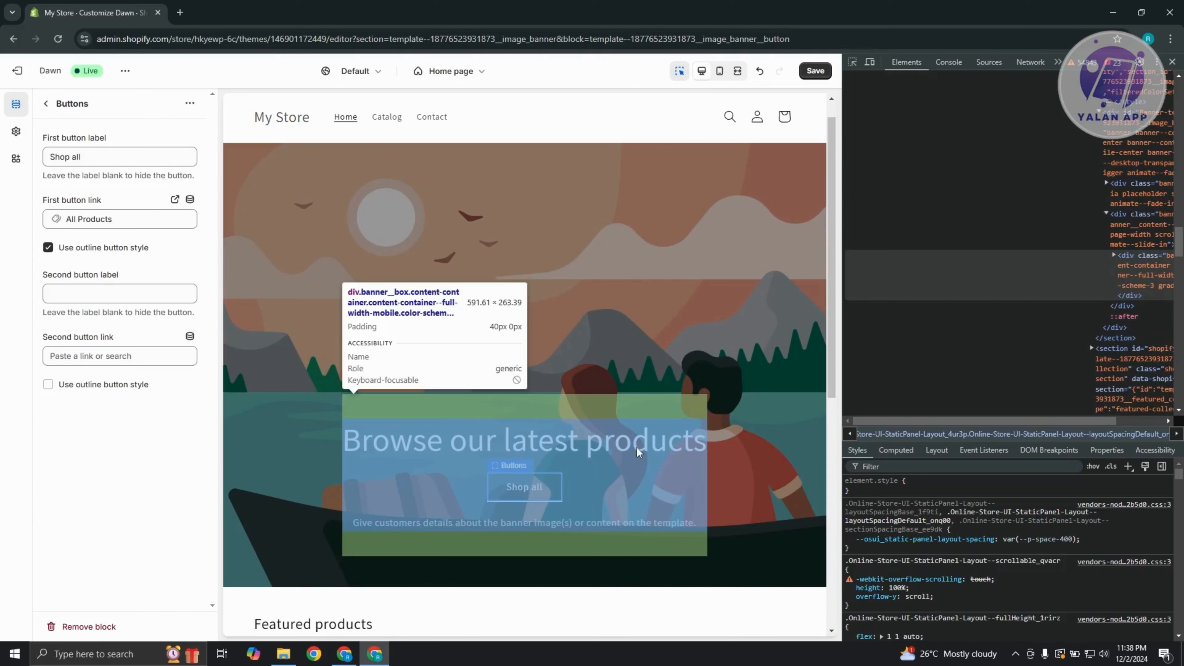
click(636, 448)
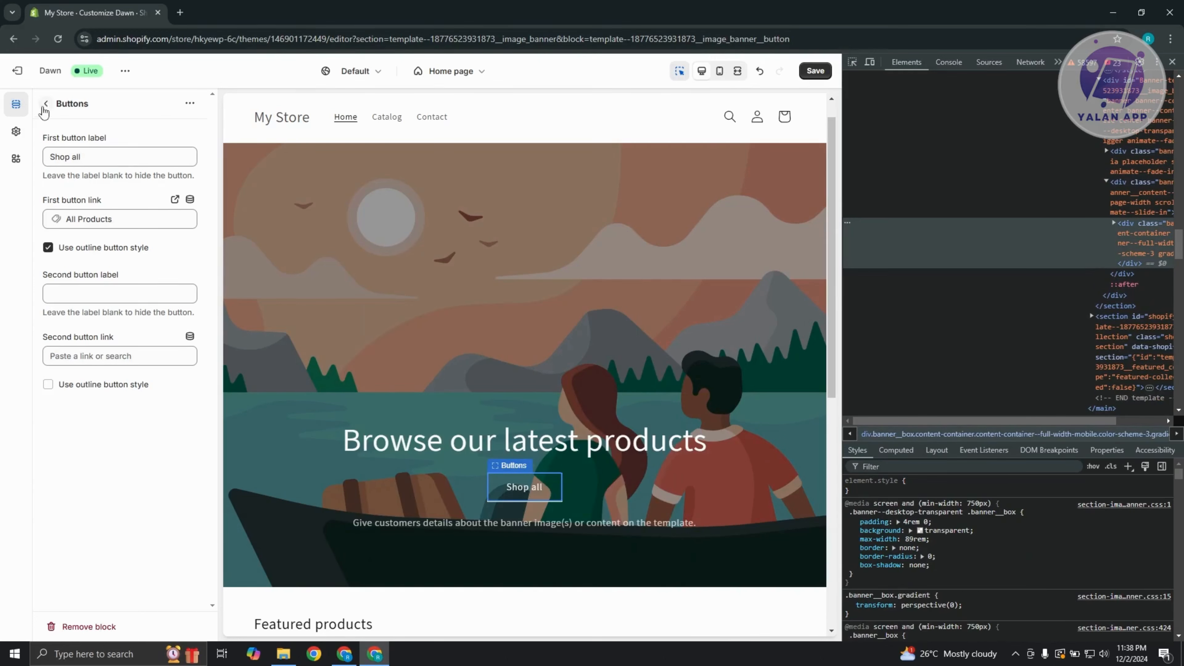
Step: Select the banner's heading block and inspect the heading on the page with the element picker
click(45, 103)
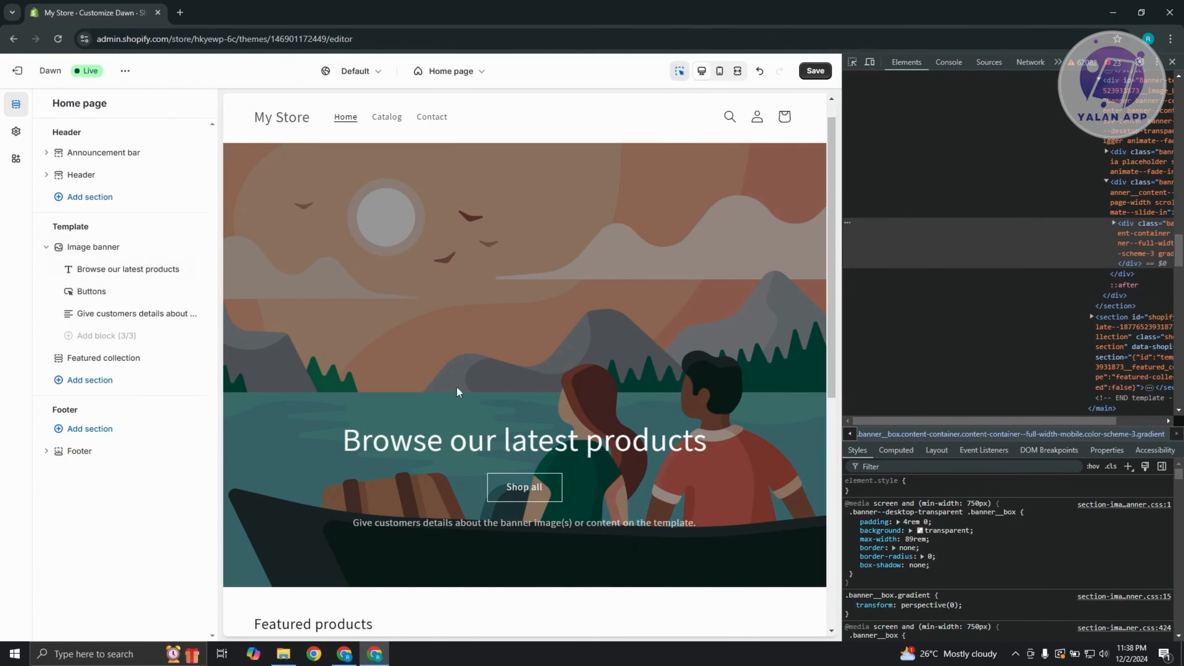
click(97, 270)
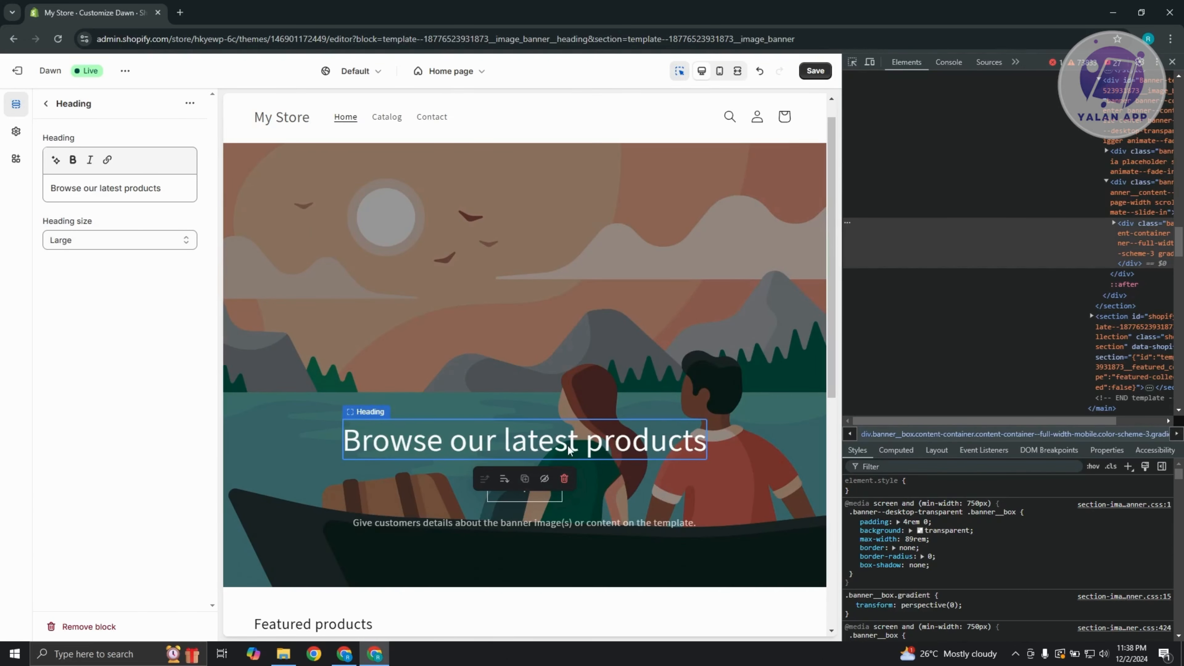
click(852, 63)
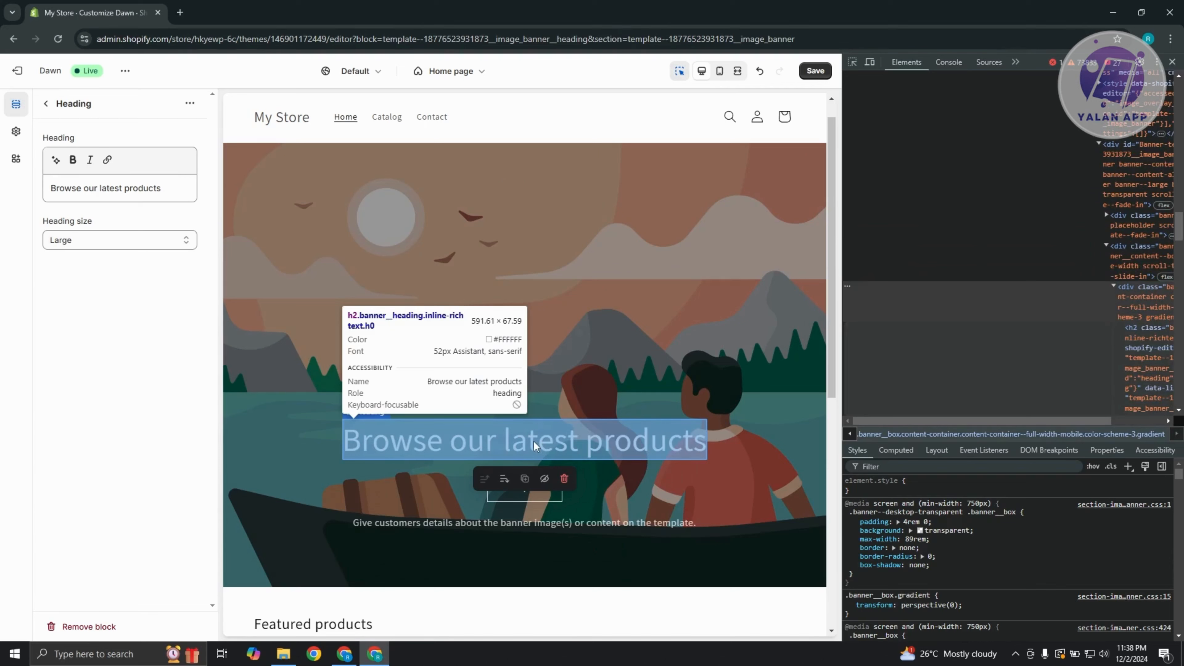
click(534, 442)
Step: Delete the banner heading's h2 element from the page markup in the developer tools
drag(1019, 423, 1119, 425)
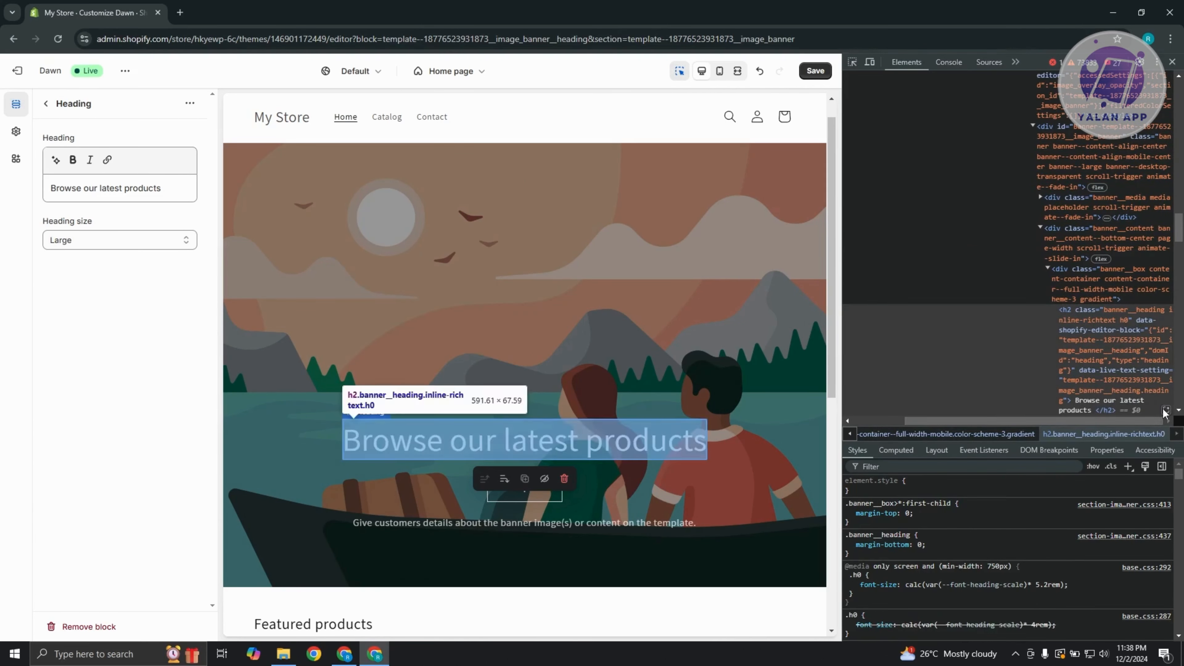
click(1106, 311)
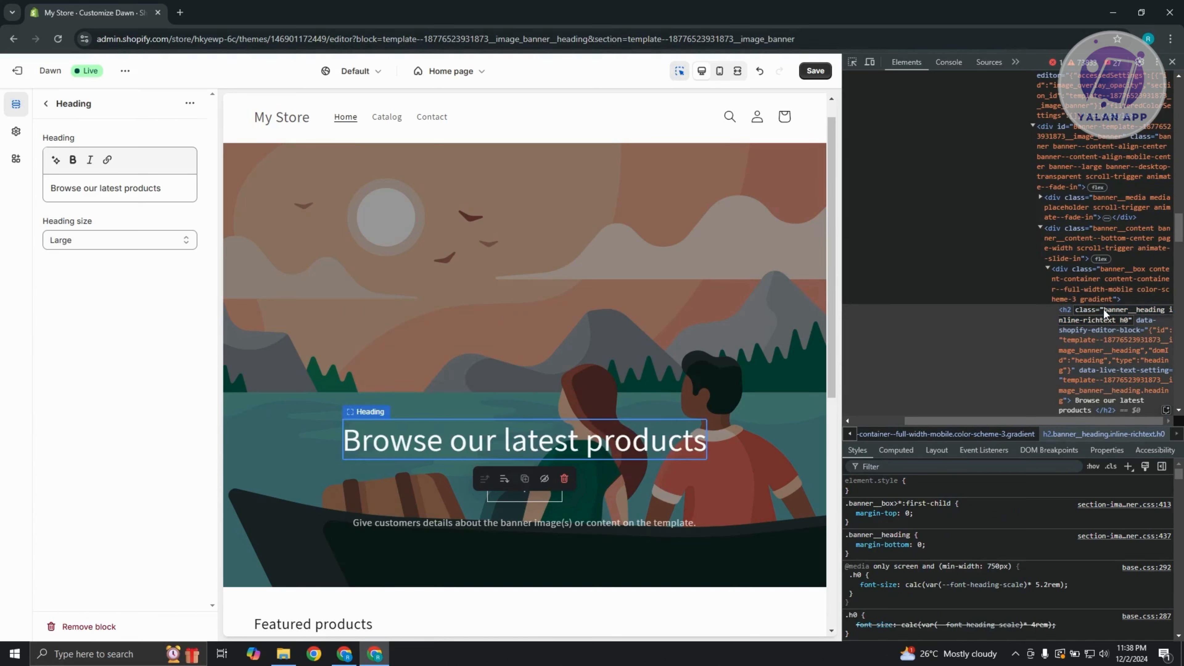
click(1137, 312)
key(Delete)
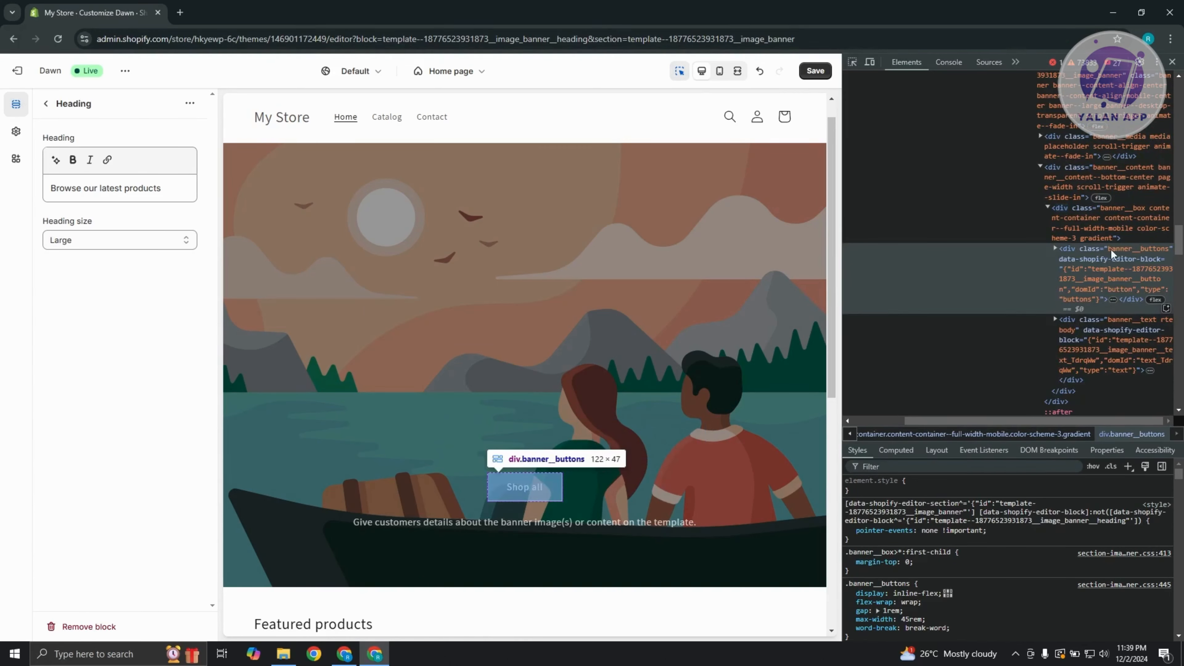
click(1111, 250)
click(1111, 251)
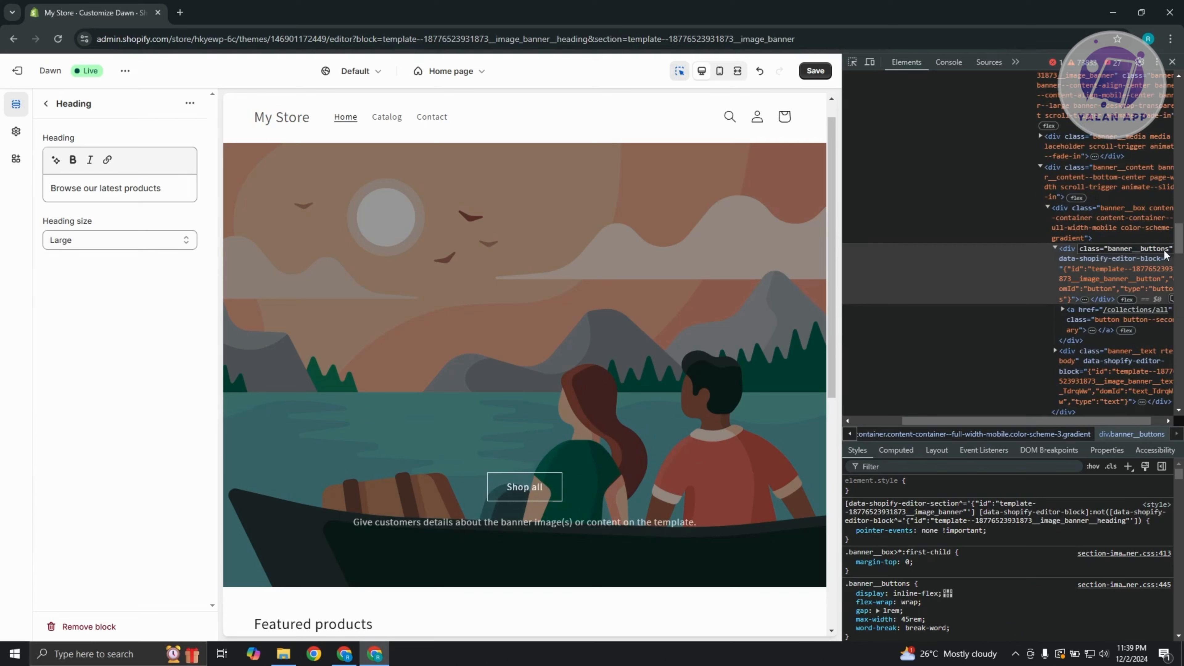
scroll(1169, 253, right, 1)
drag(1107, 249, 1150, 249)
click(1094, 249)
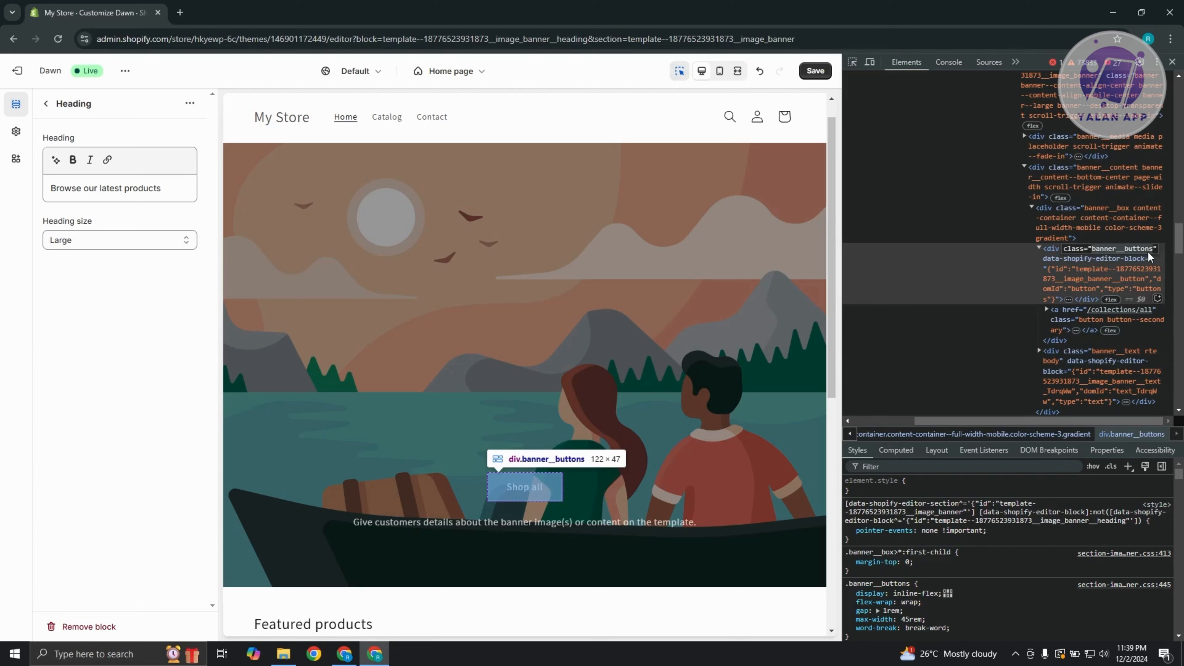
key(BackSpace)
key(Escape)
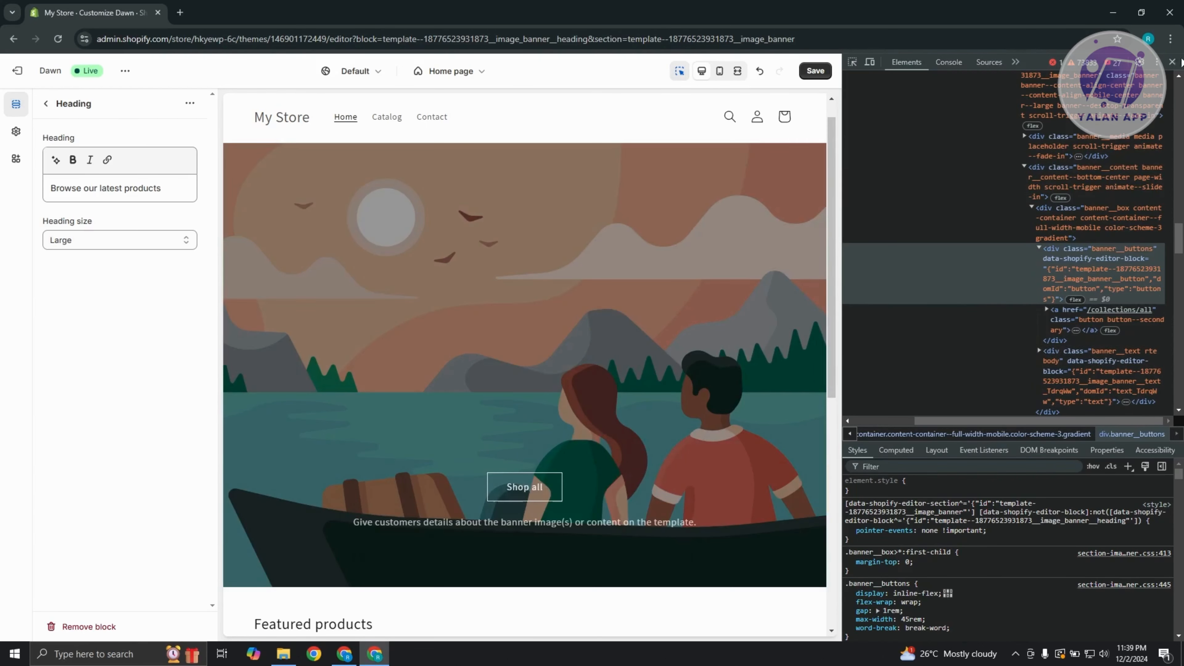
Step: Close the developer tools and reload the theme editor, discarding the unsaved changes
click(1173, 62)
click(60, 40)
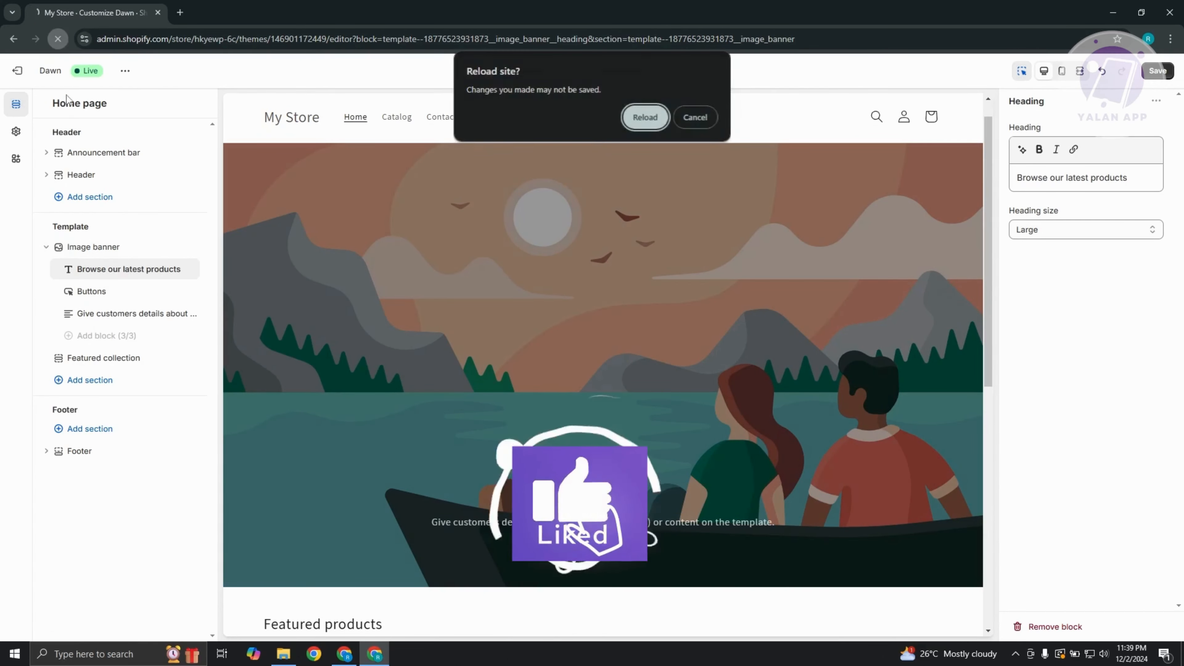
click(643, 116)
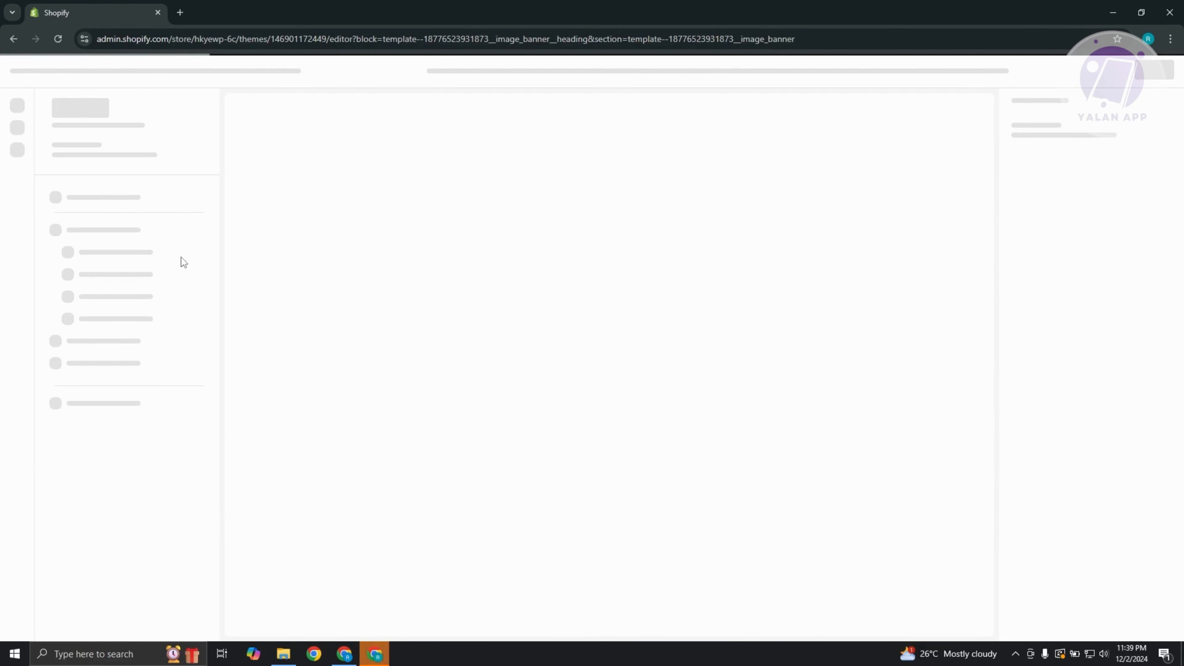
Step: Reopen the developer tools and inspect the "Browse our latest products" heading to bring its class name into view
right_click(128, 532)
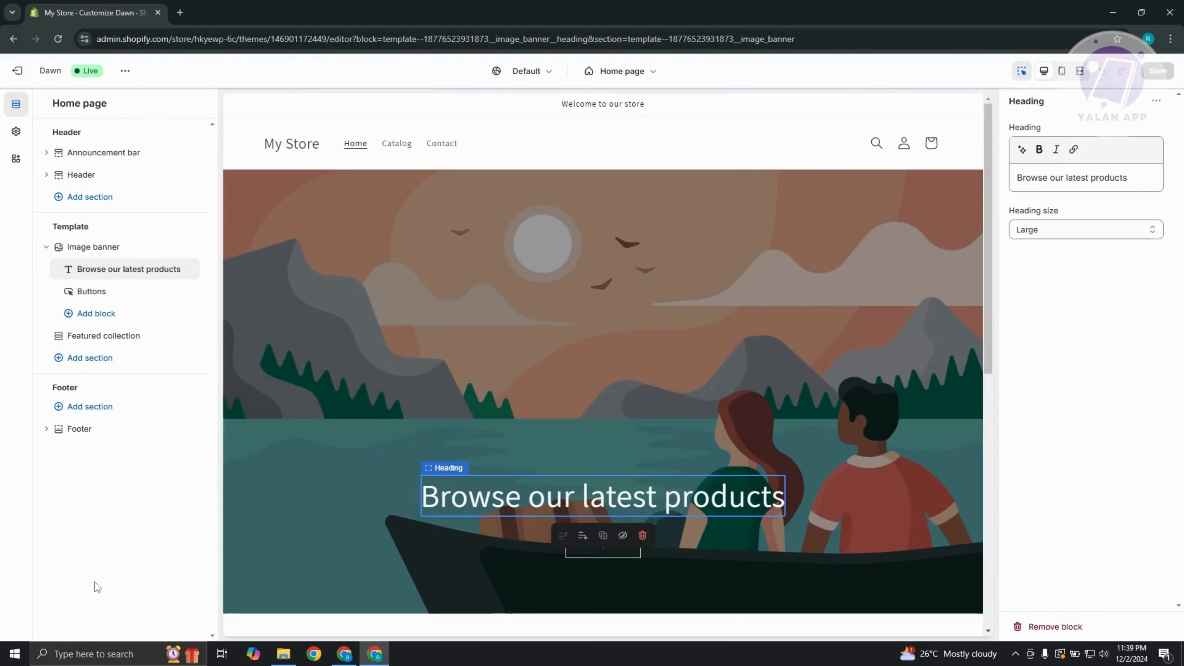
right_click(92, 582)
click(140, 565)
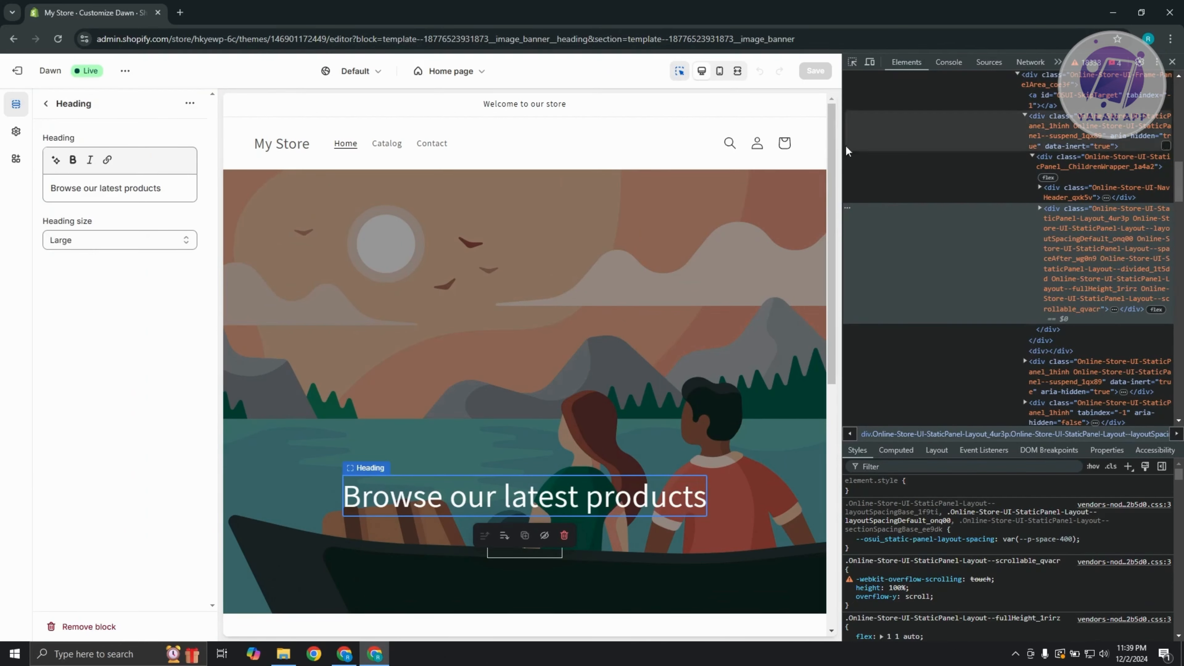
click(854, 61)
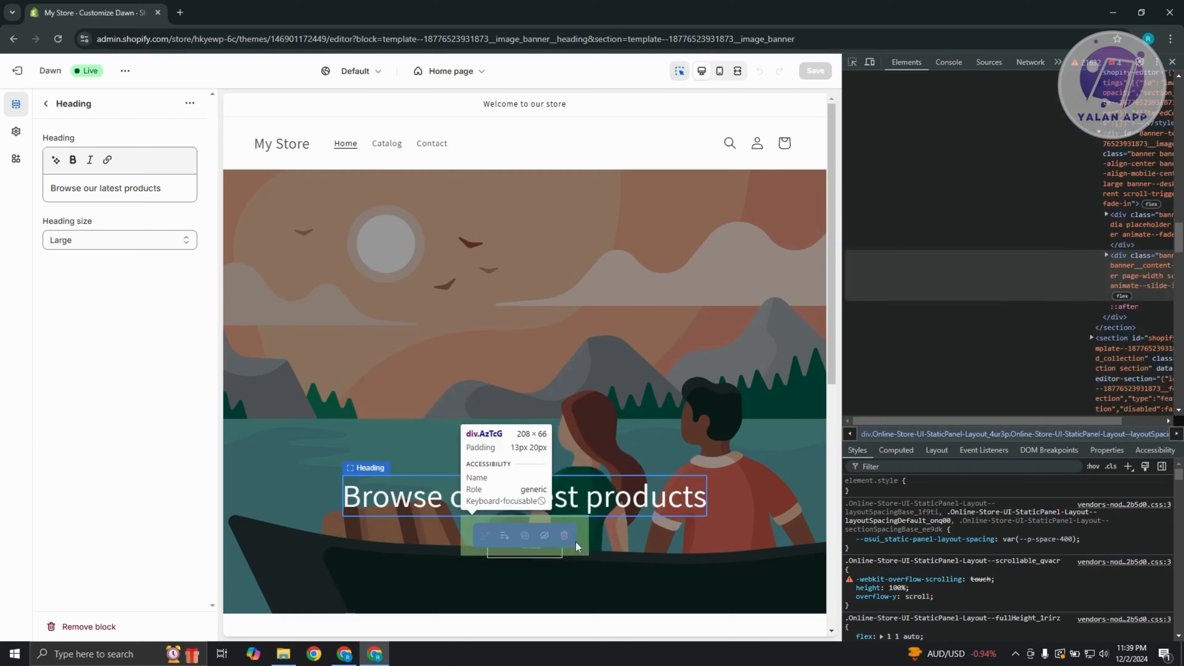
click(581, 501)
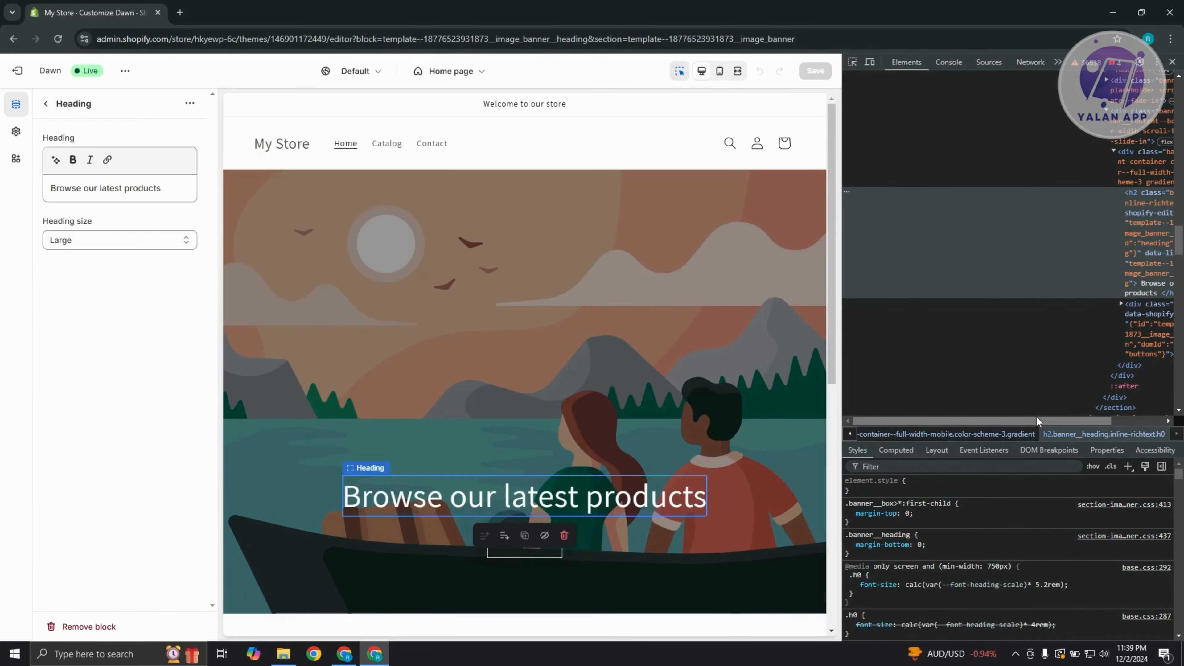
drag(1036, 419, 1101, 420)
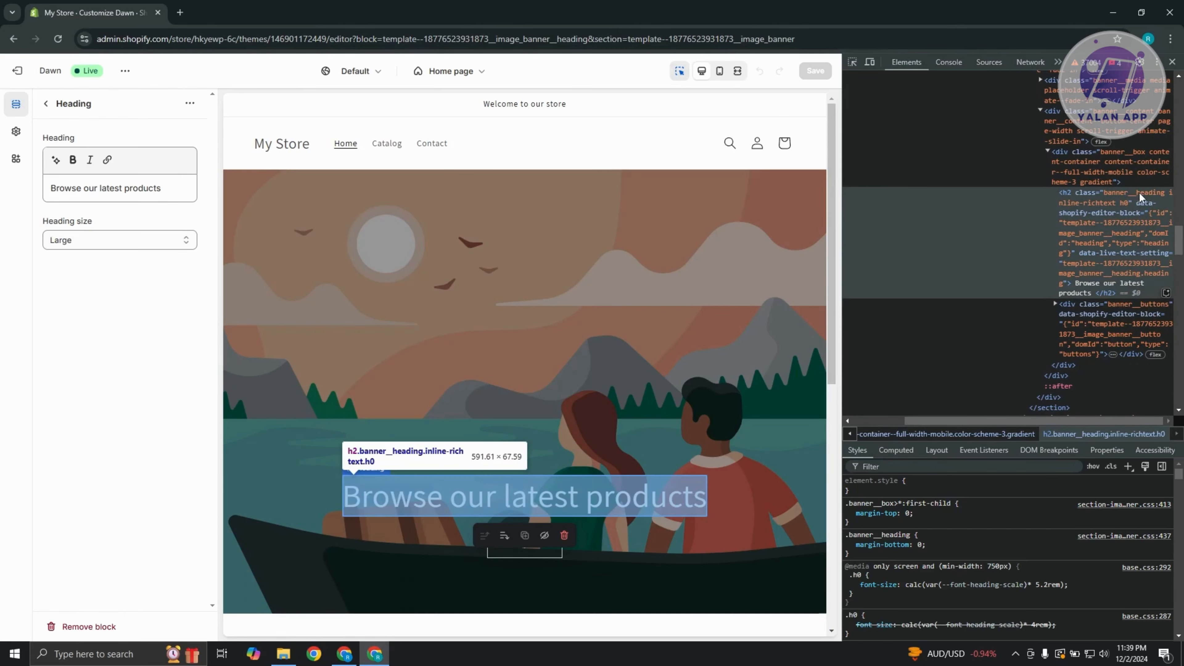
Step: Copy the class name banner__heading from the heading's h2 element and close the developer tools
double_click(1163, 195)
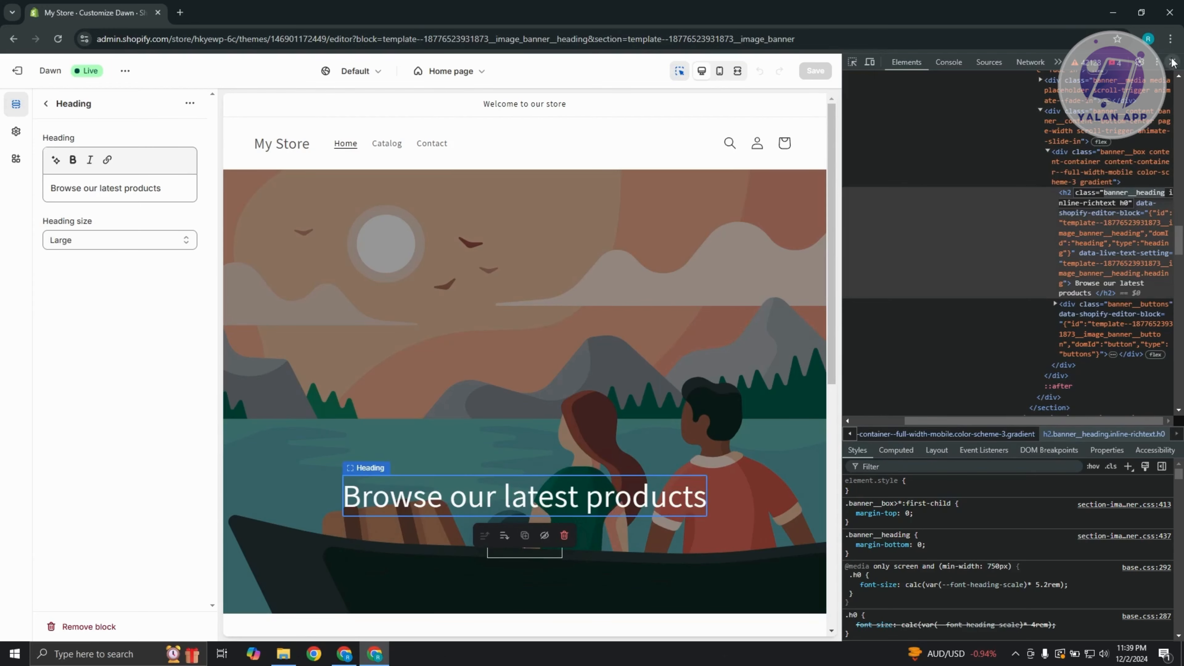
right_click(1147, 192)
click(985, 247)
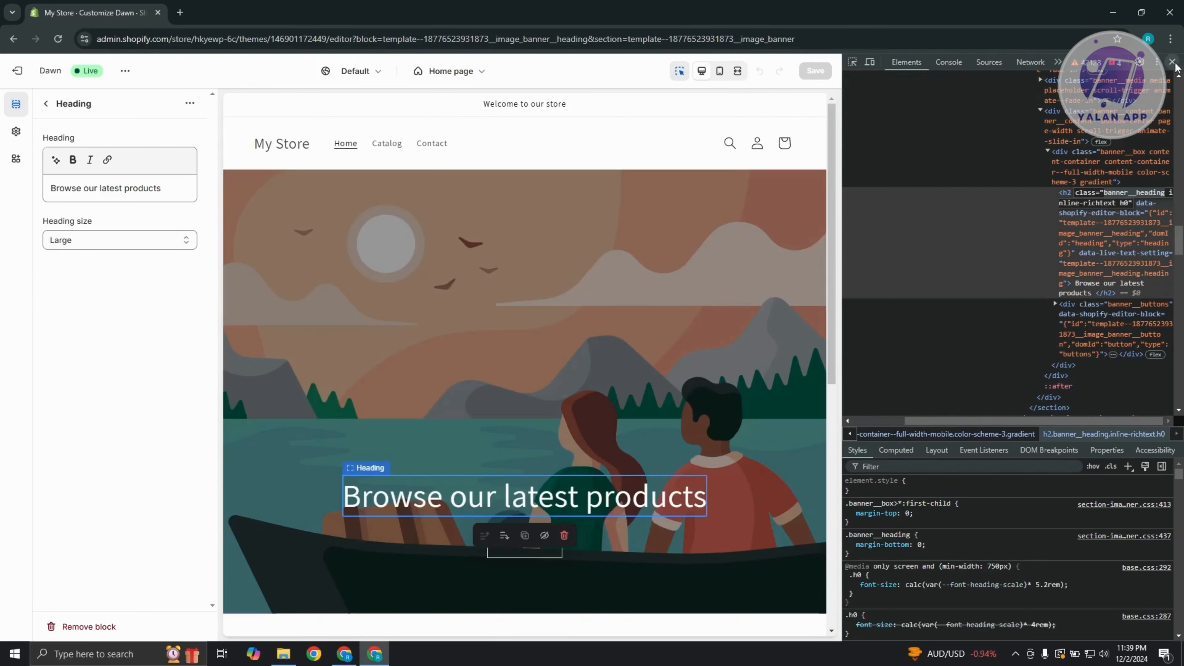
key(F12)
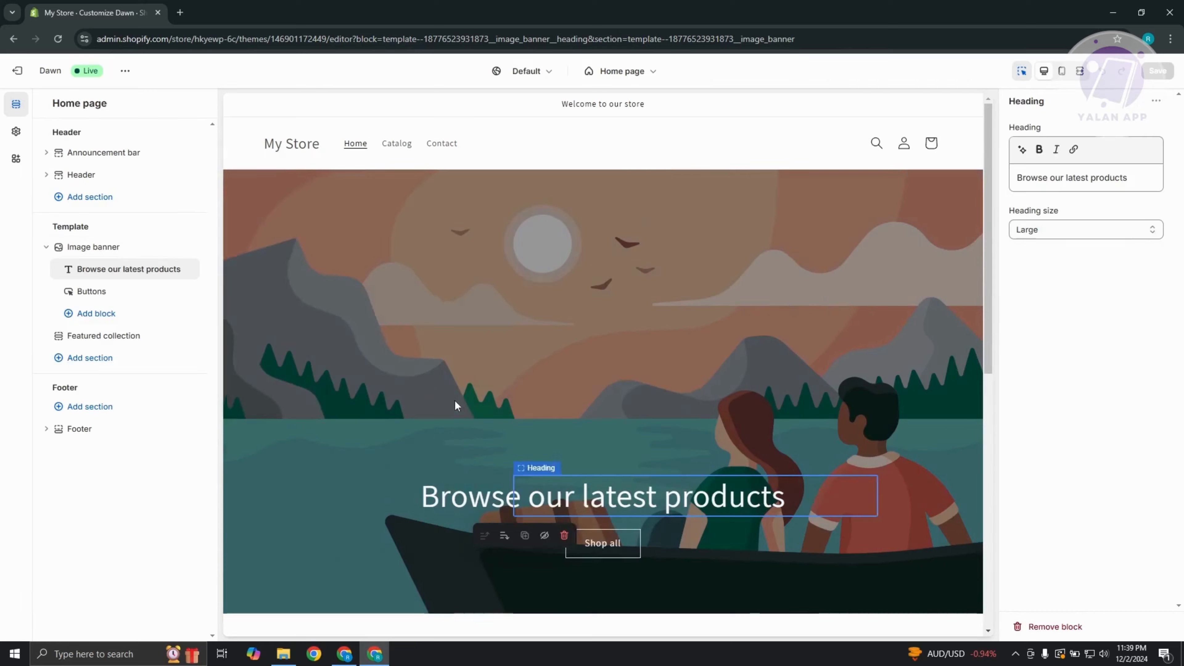
Step: Open the Custom CSS editor in the theme settings, ready for entering code
click(17, 134)
scroll(119, 387, down, 5)
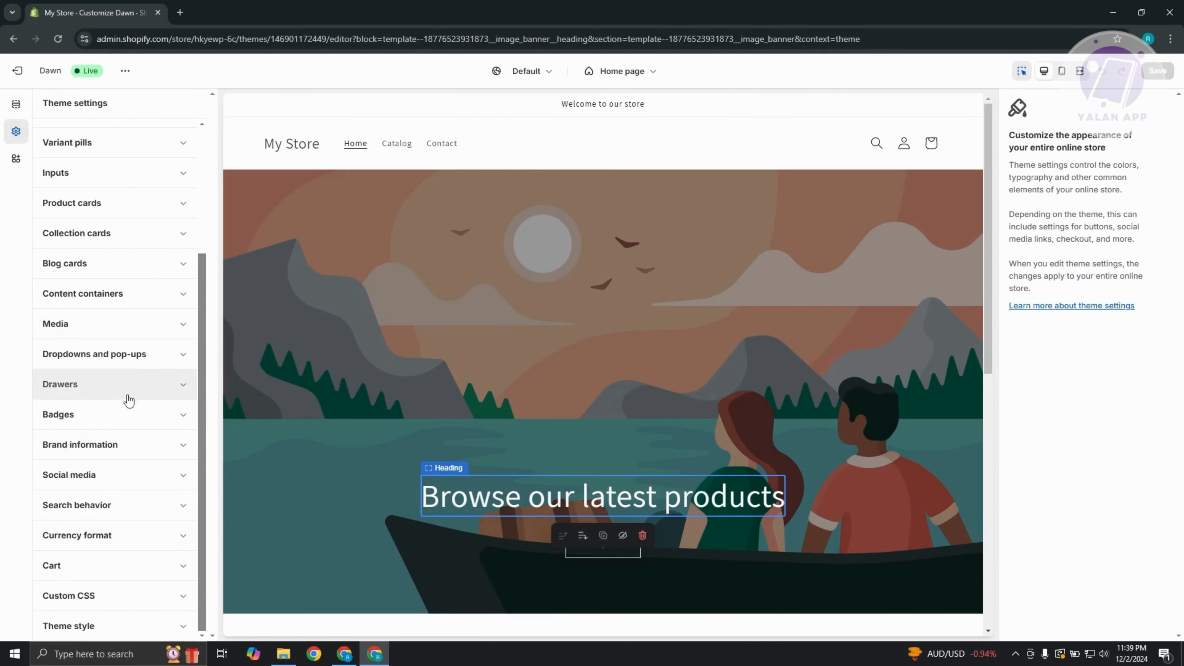
click(171, 600)
scroll(116, 449, down, 3)
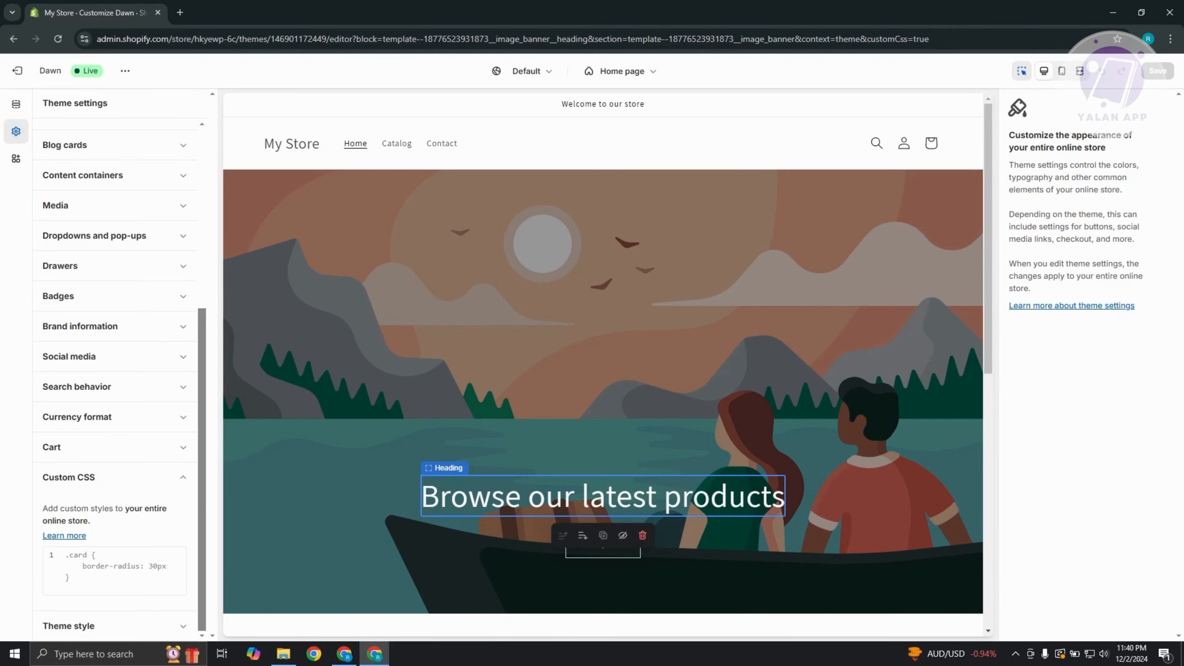
click(70, 560)
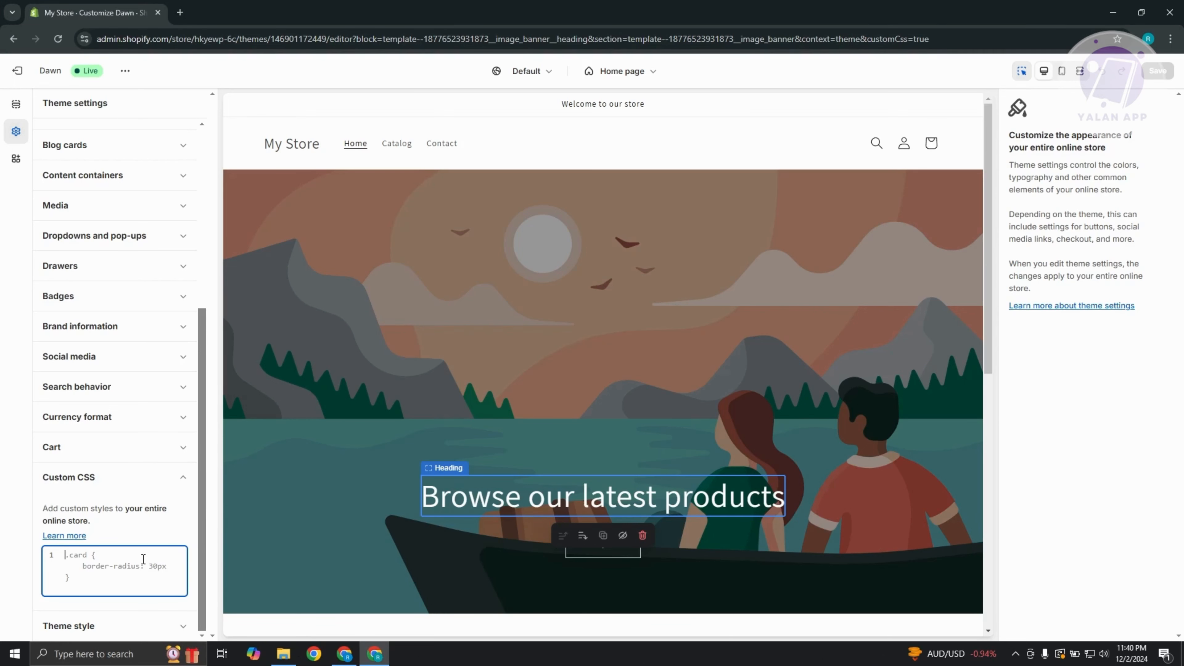
Step: Write a .banner__heading rule with padding-bottom:100px; in the theme's custom CSS
text(.)
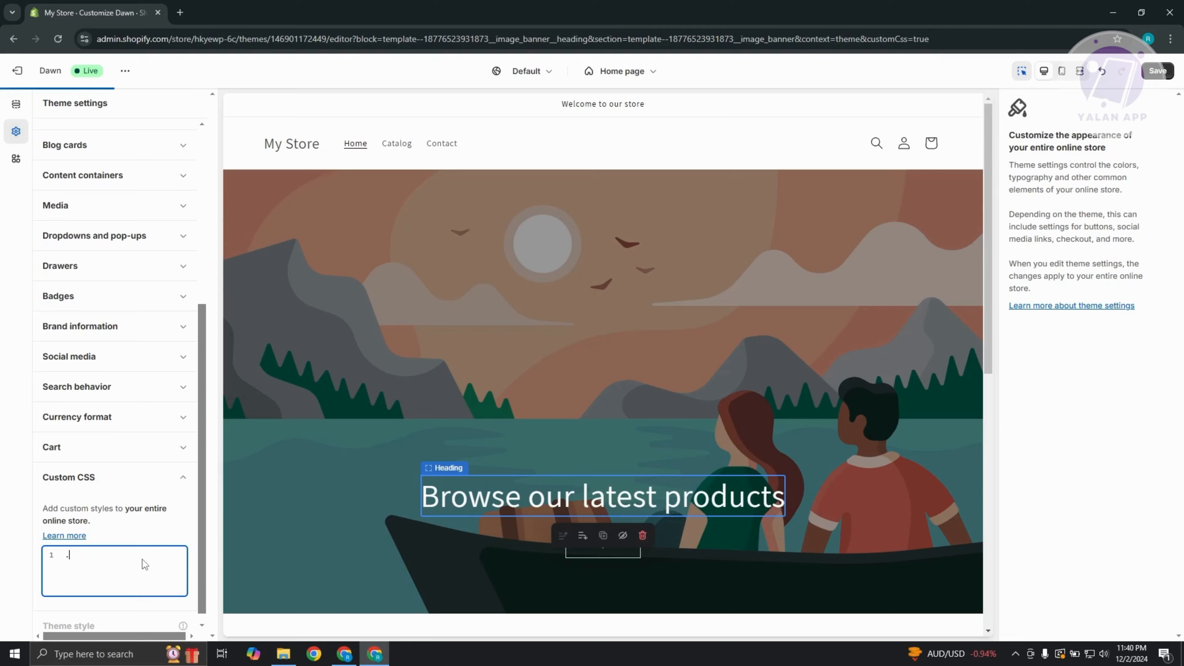
text(banner__heading)
text({)
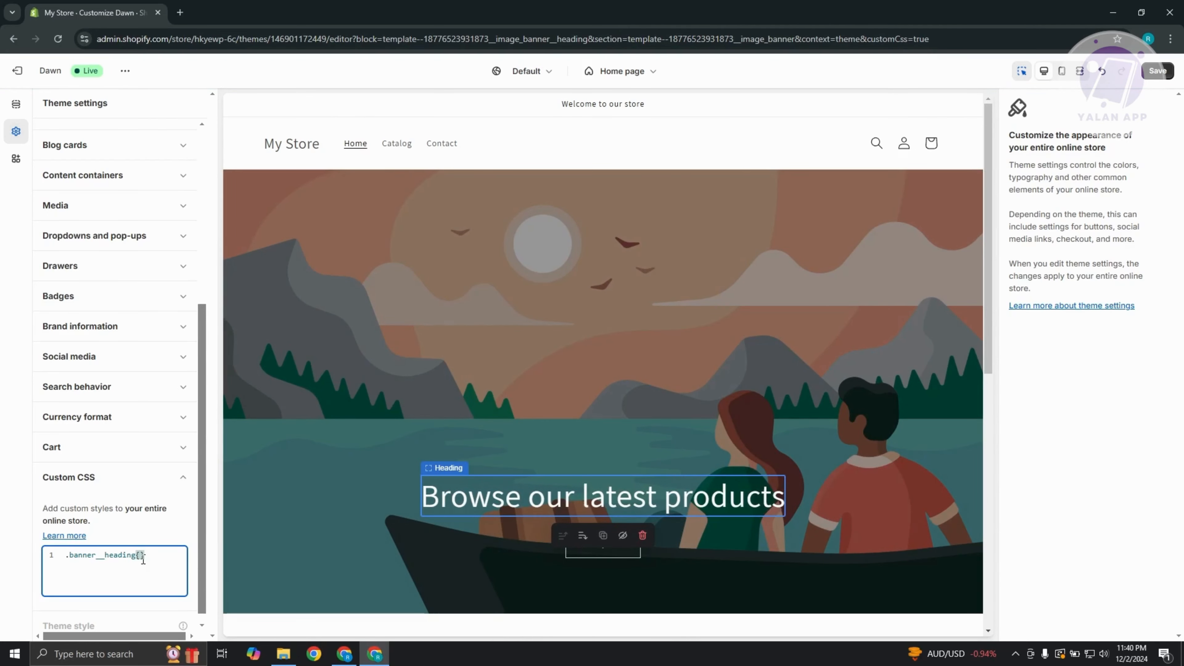
key(Return)
text(padding)
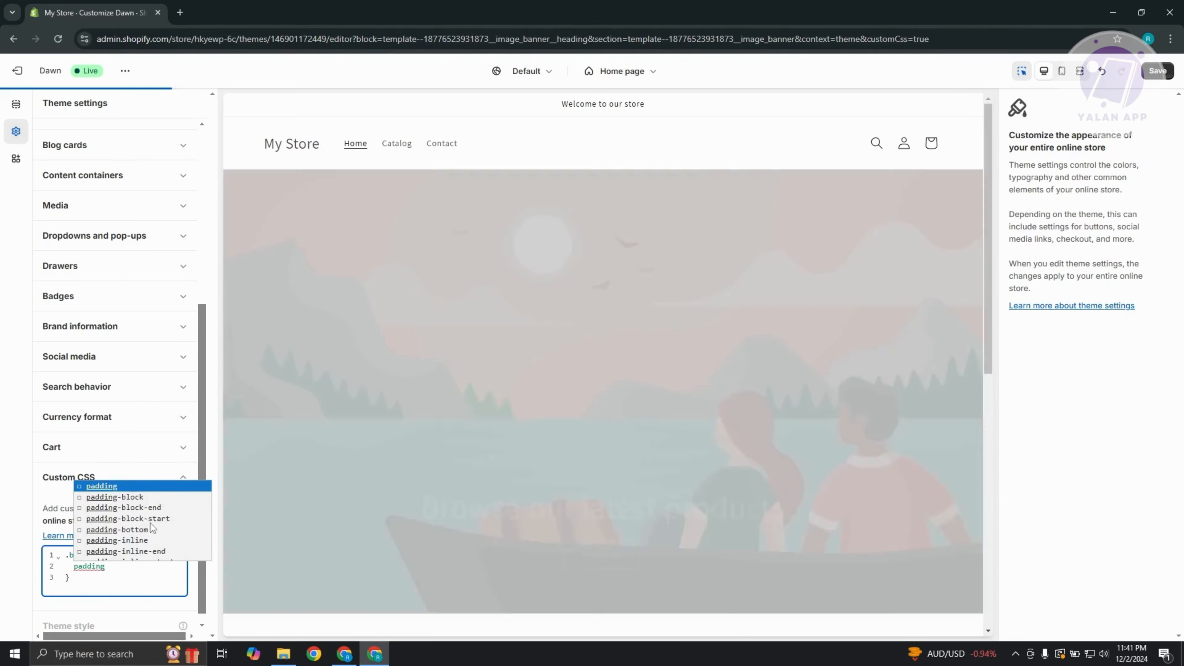
scroll(166, 539, down, 2)
scroll(167, 537, down, 1)
scroll(167, 538, up, 1)
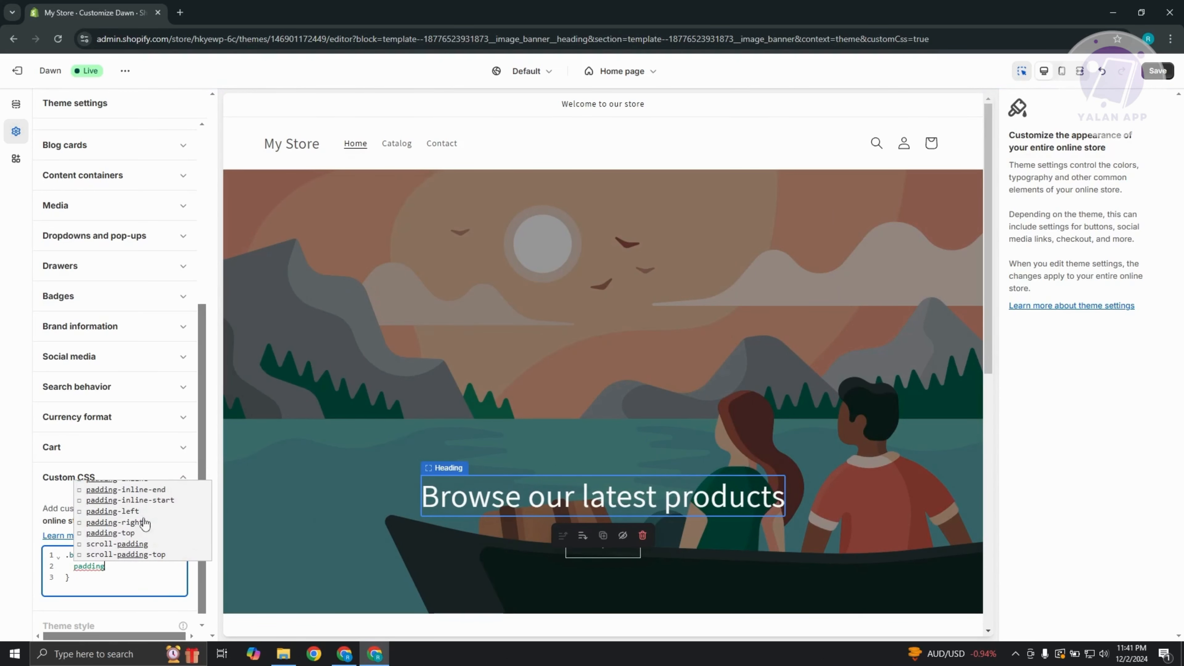
scroll(156, 536, up, 2)
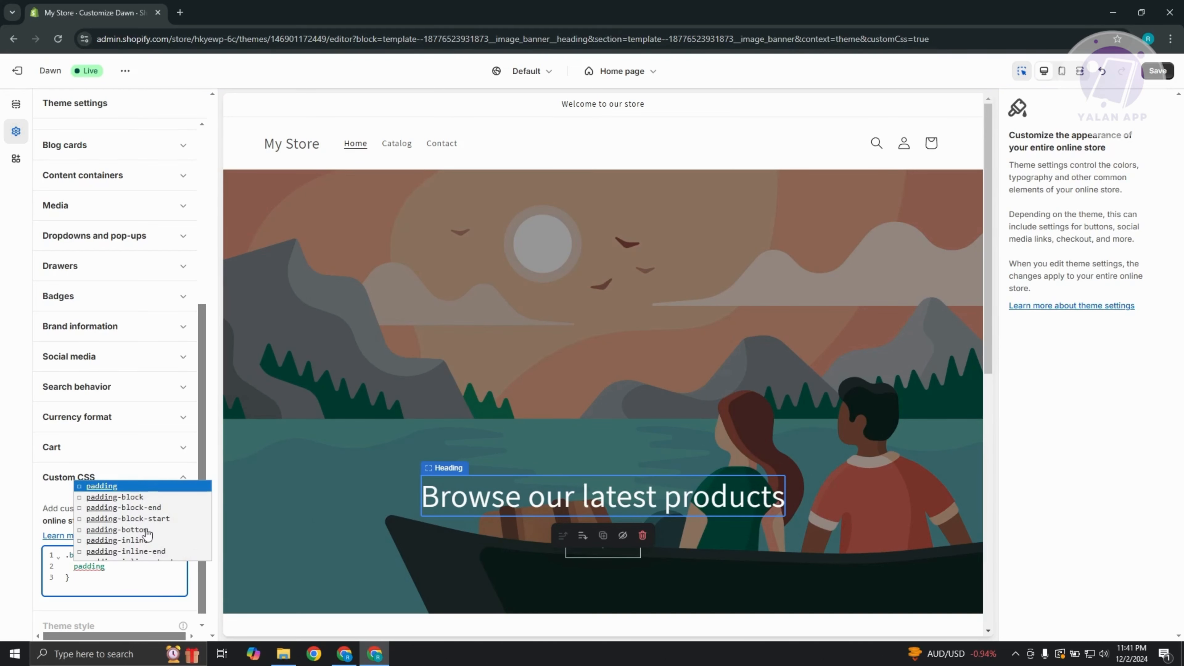
click(148, 531)
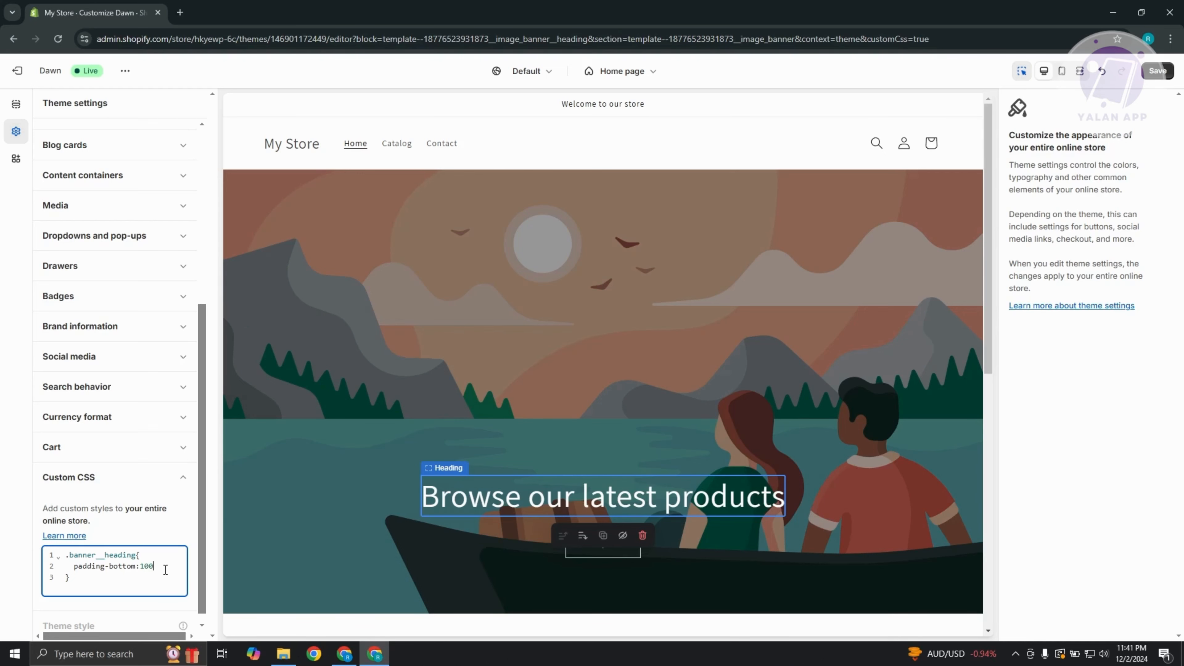
text(px;)
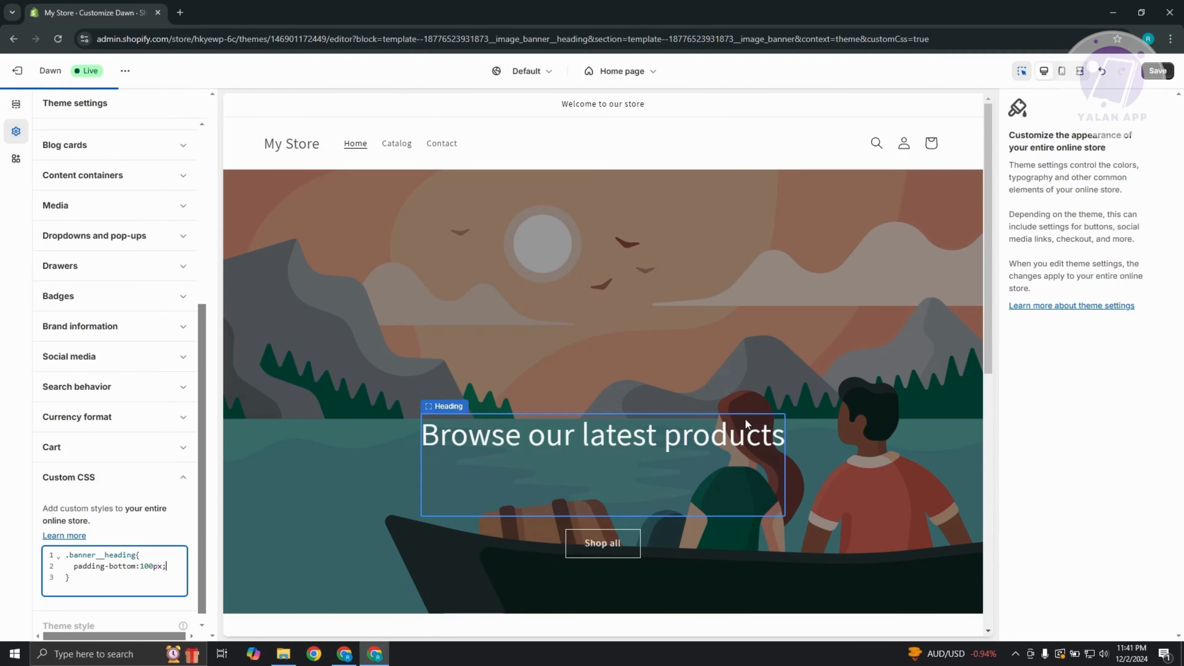
Step: Check the heading's spacing in the home page preview and save the theme
scroll(733, 473, down, 2)
scroll(732, 466, down, 4)
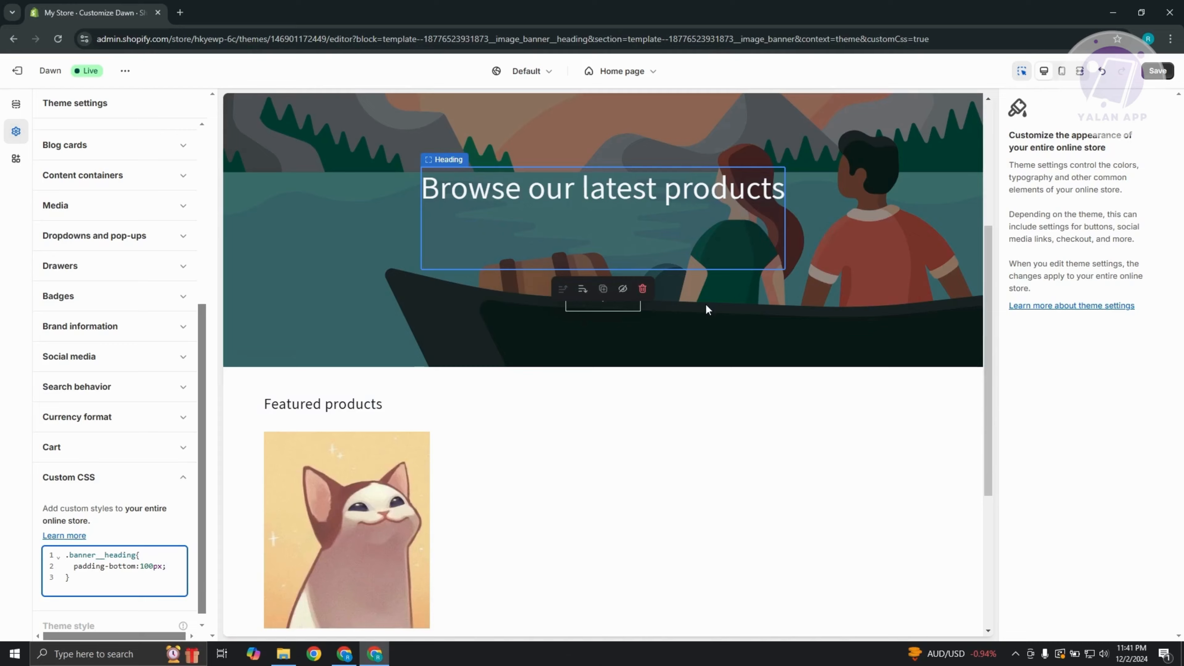
scroll(705, 306, up, 1)
scroll(706, 305, up, 1)
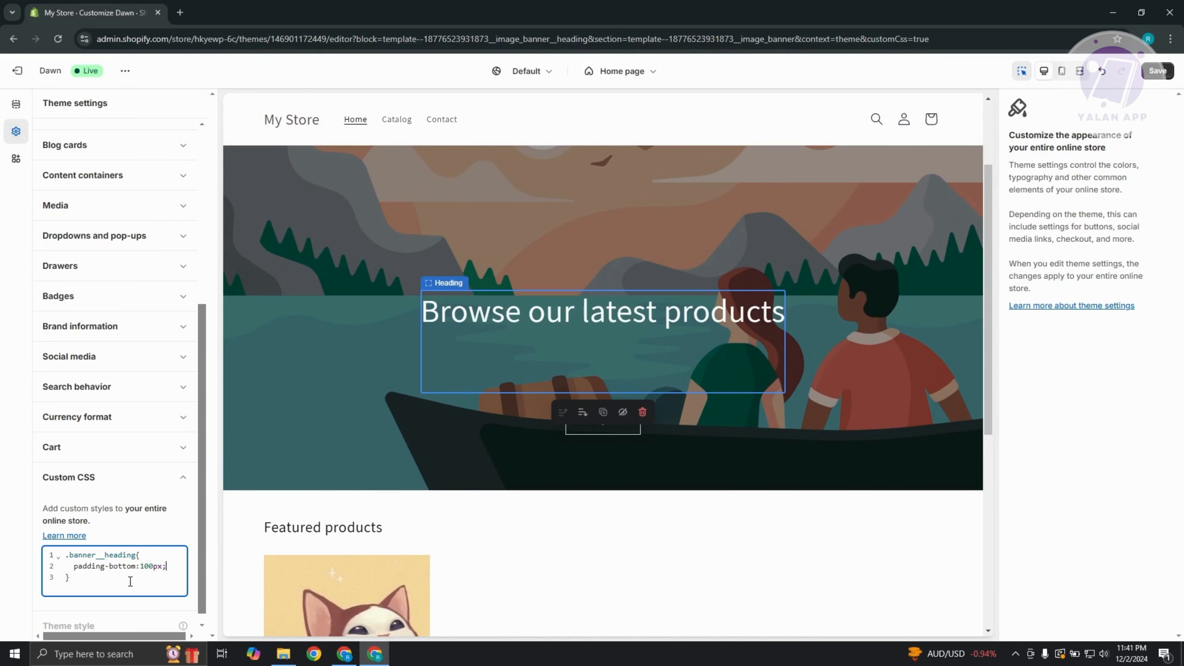
scroll(138, 575, down, 1)
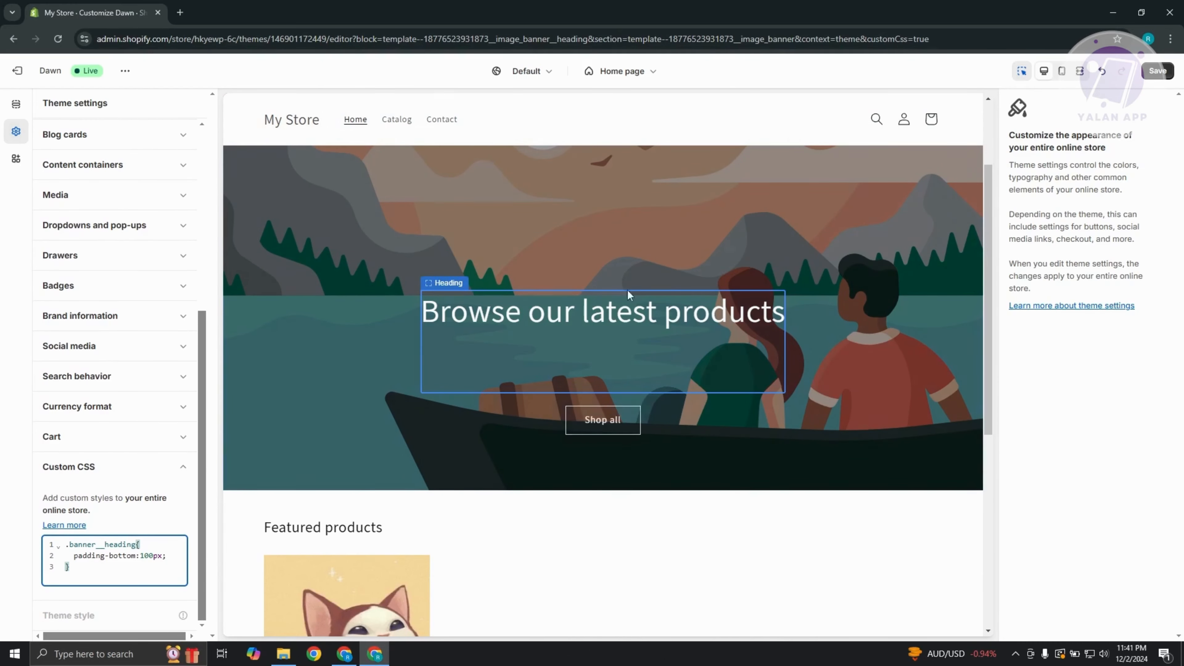
click(1158, 71)
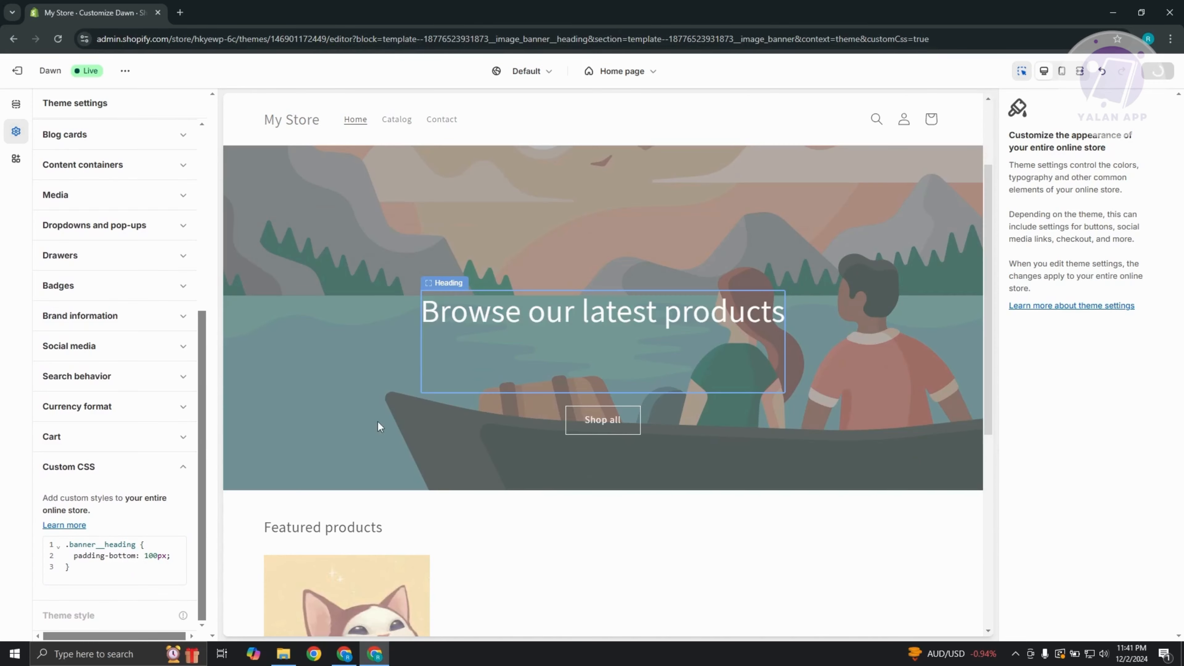